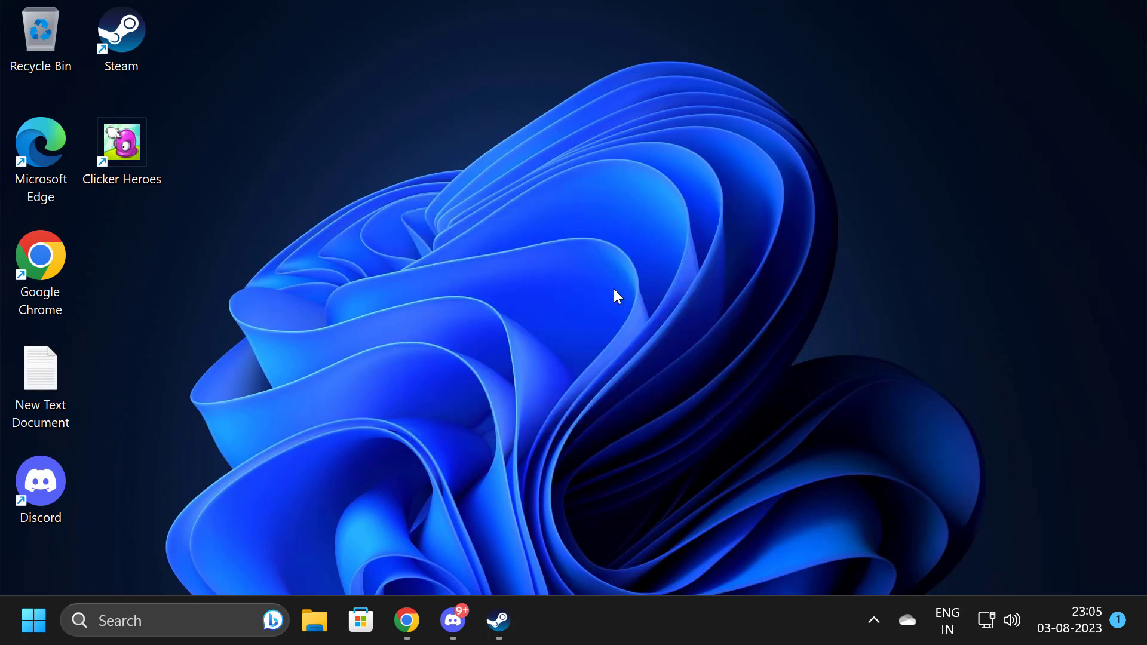
# Open Task Manager with Ctrl+Shift+Esc and expand the hidden tray icons showing Steam and Discord.
pyautogui.hotkey('ctrl', 'shift', 'Escape')
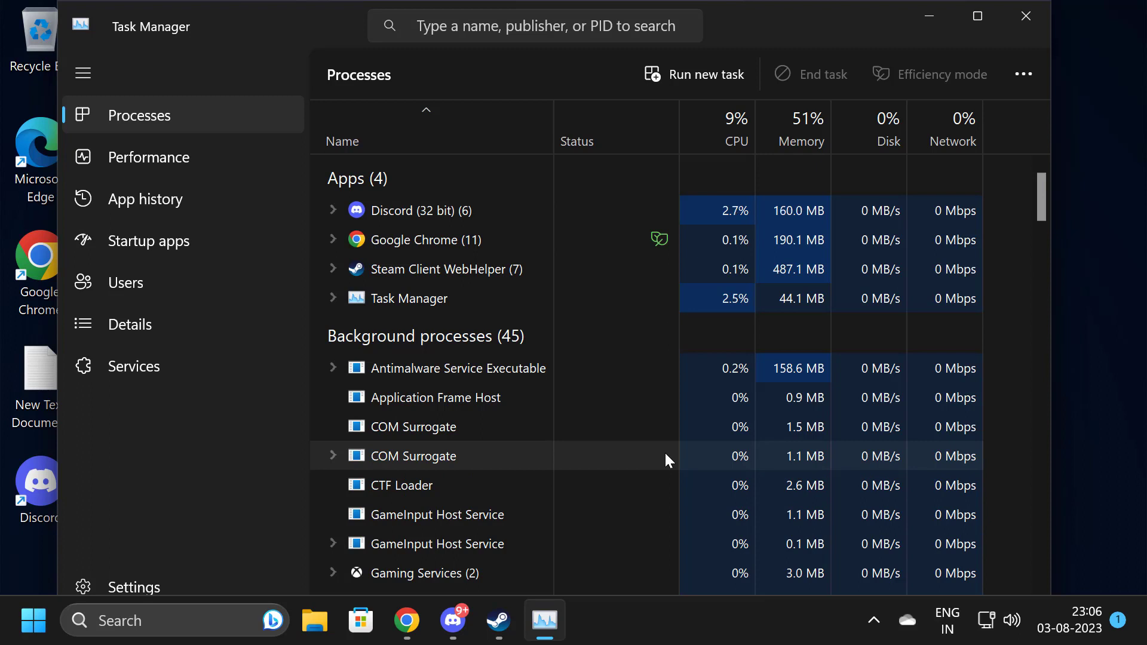
pyautogui.click(873, 621)
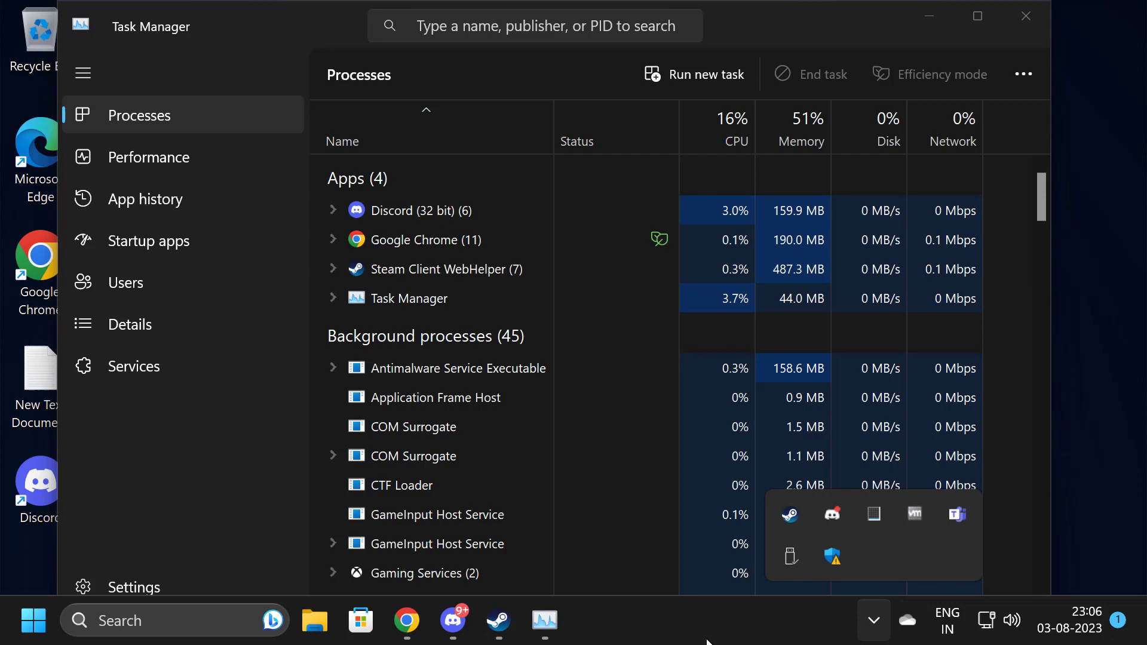
# Switch off 'Enable in-game overlay' in Discord's Game Overlay settings, then close Discord.
pyautogui.click(454, 621)
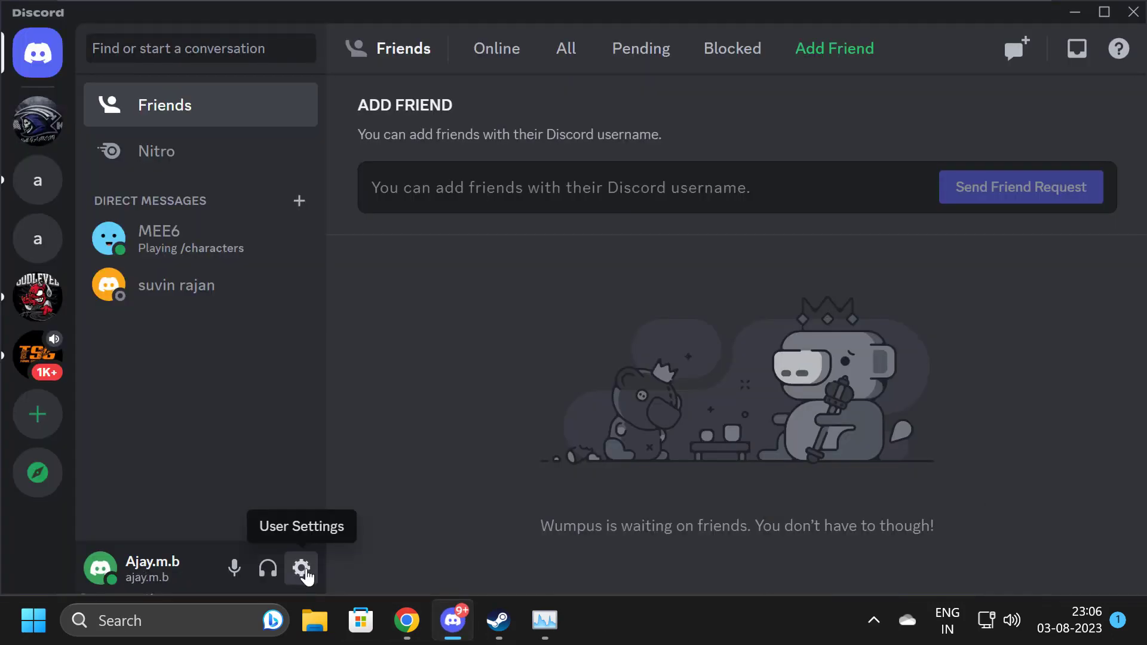
pyautogui.click(303, 571)
pyautogui.scroll(-10, 206, 437)
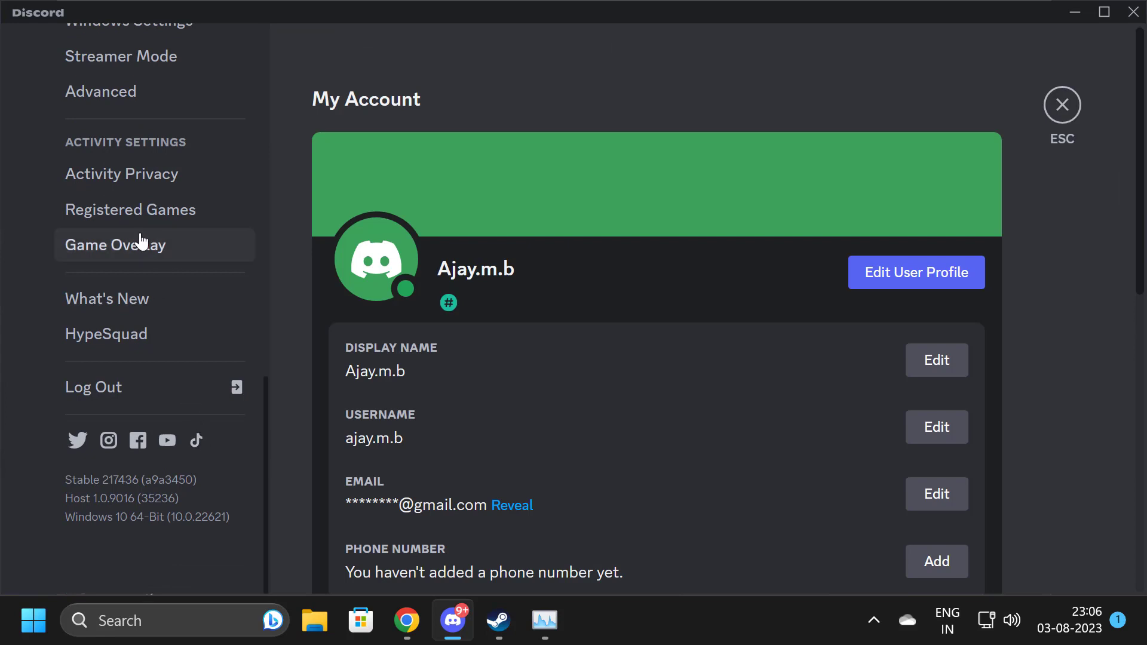
pyautogui.click(126, 255)
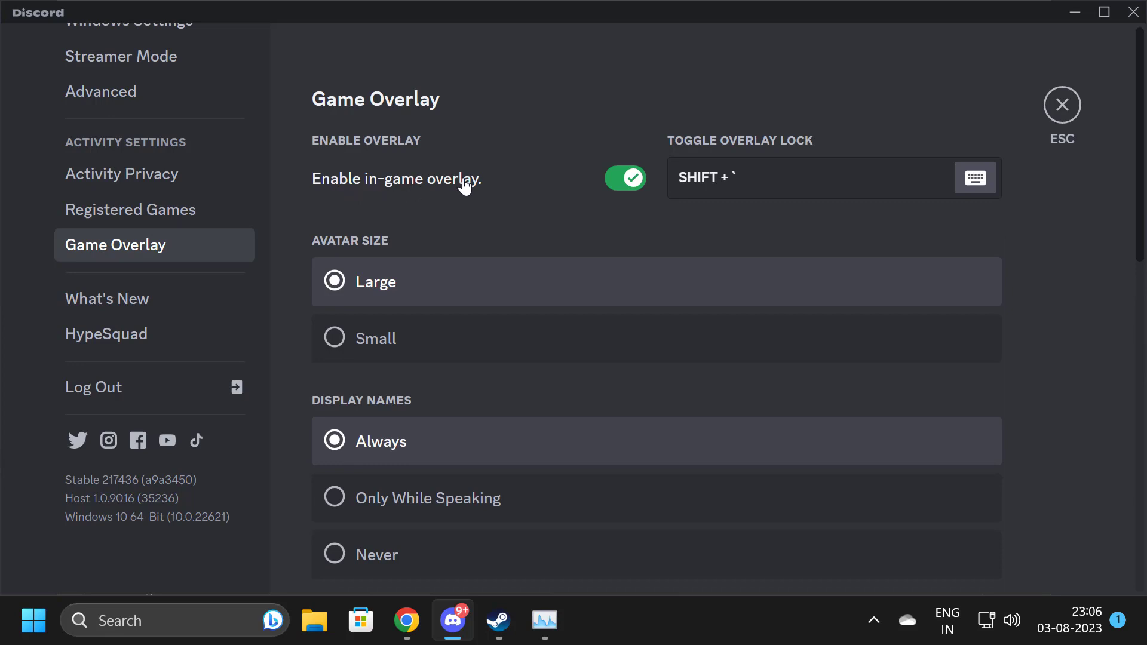
pyautogui.click(625, 178)
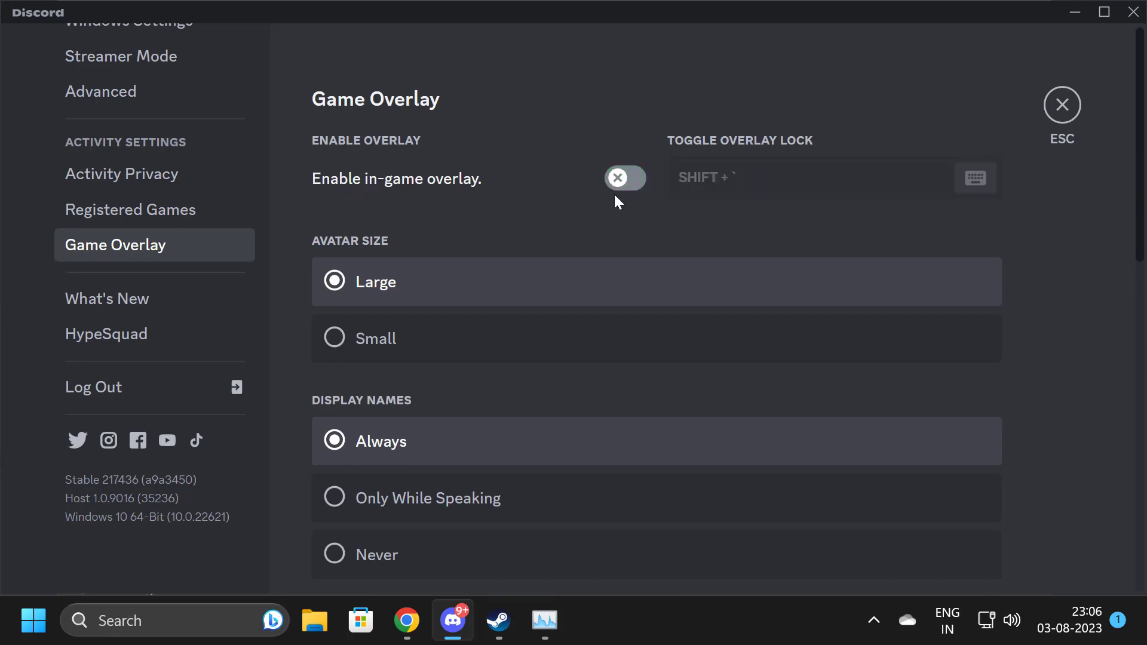
pyautogui.click(1132, 13)
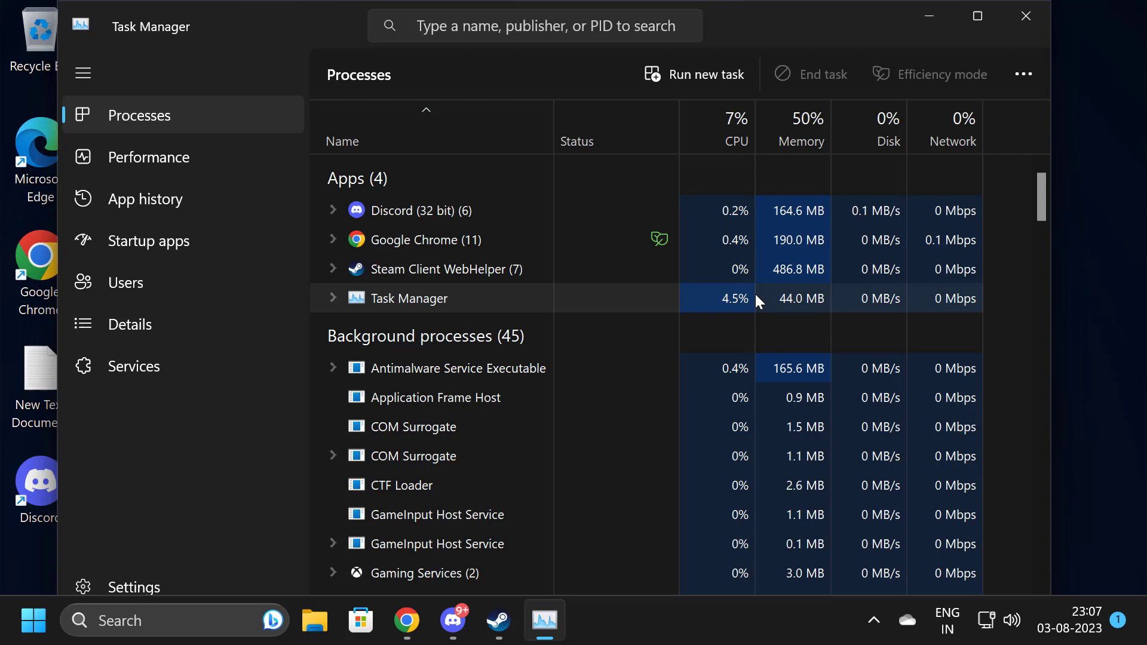
# Close Task Manager with Alt+F4, leaving Discord and Steam in the taskbar.
pyautogui.hotkey('alt', 'F4')
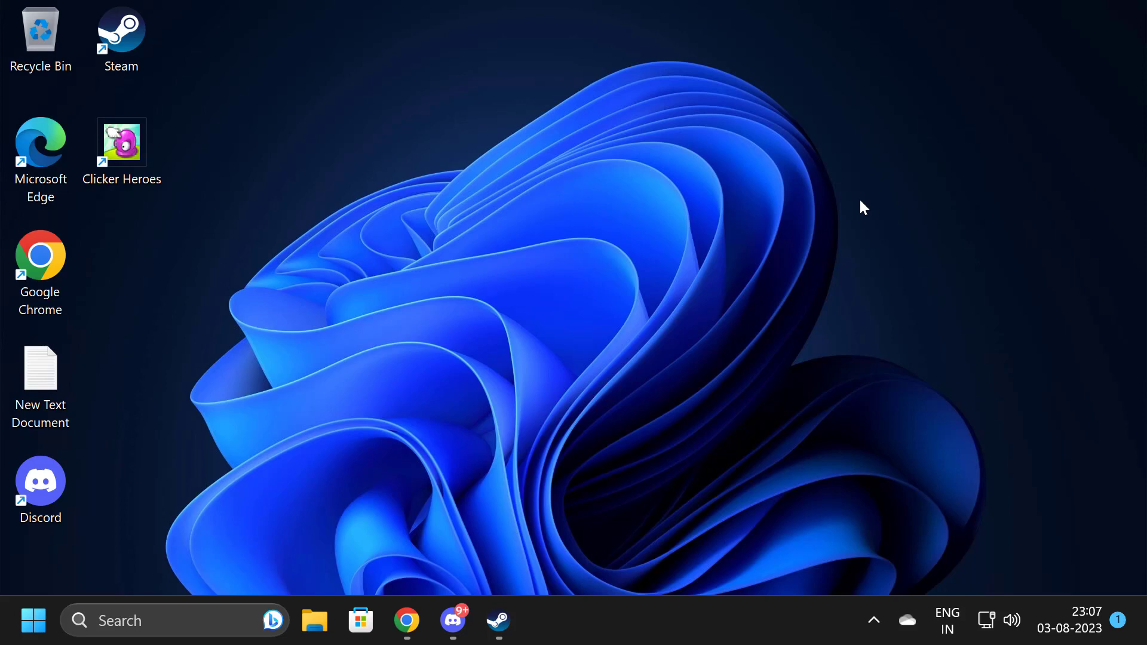
# Download the DirectX End-User Runtime Web Installer in Chrome, then go to the Visual C++ Redistributable page.
pyautogui.click(401, 620)
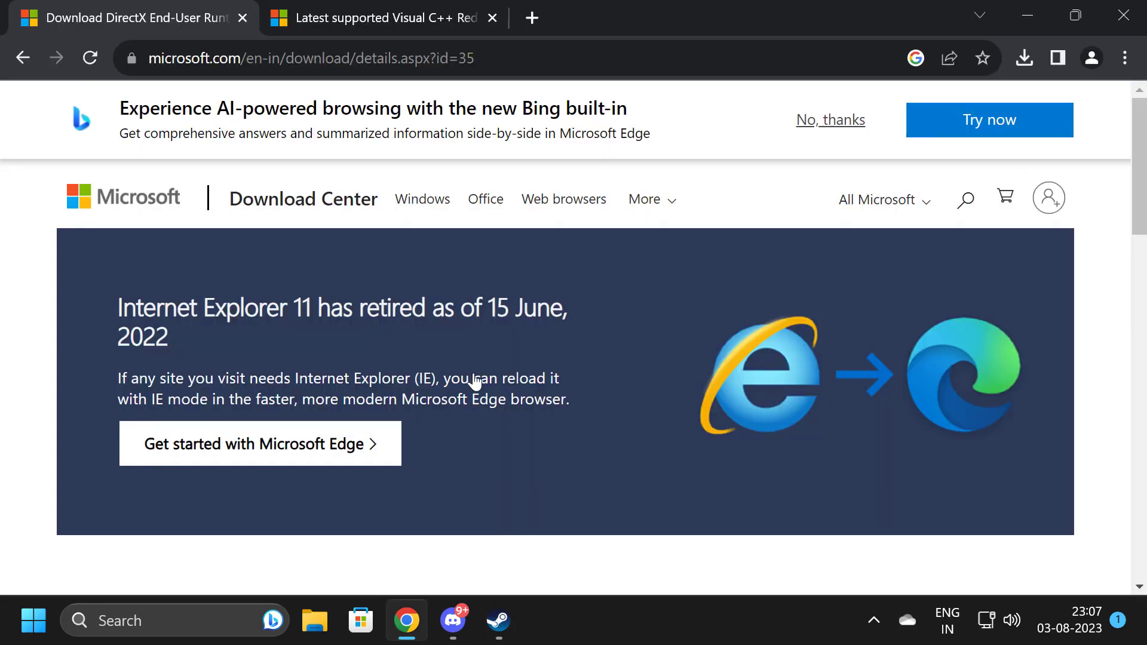
pyautogui.scroll(-1, 372, 296)
pyautogui.scroll(-5, 371, 296)
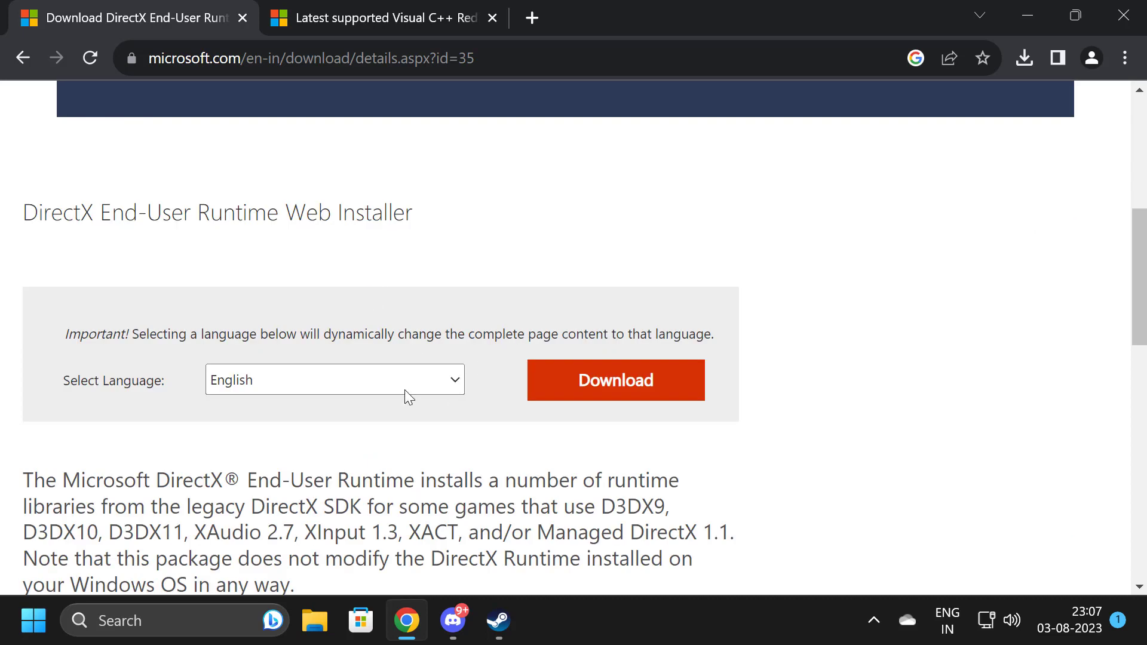
pyautogui.click(628, 385)
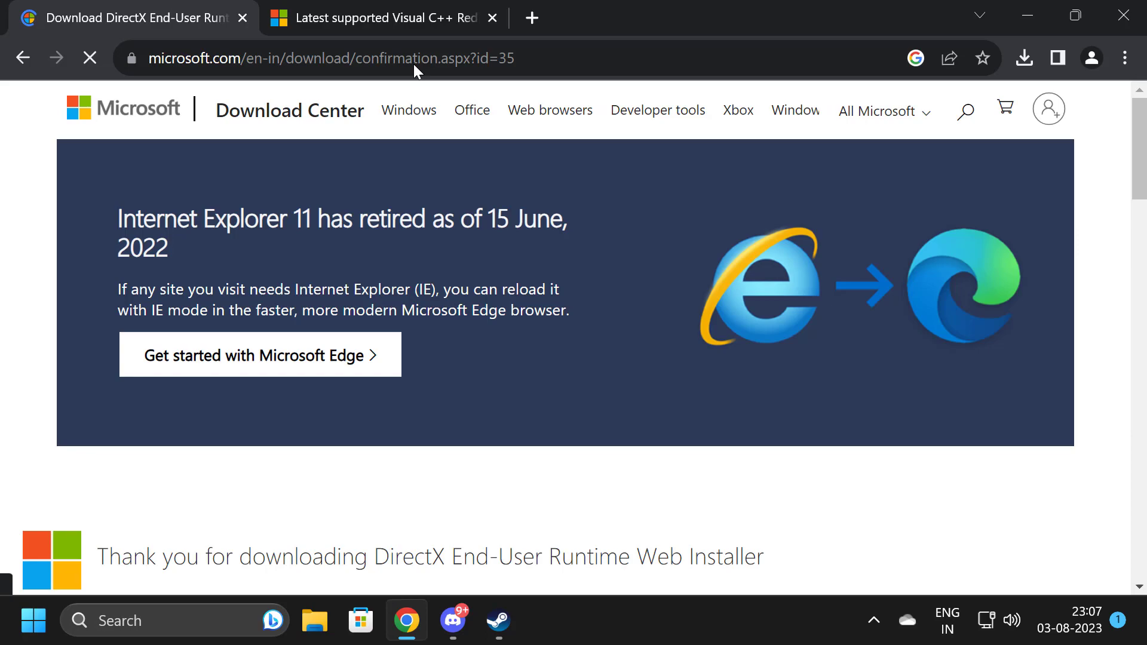
pyautogui.click(387, 18)
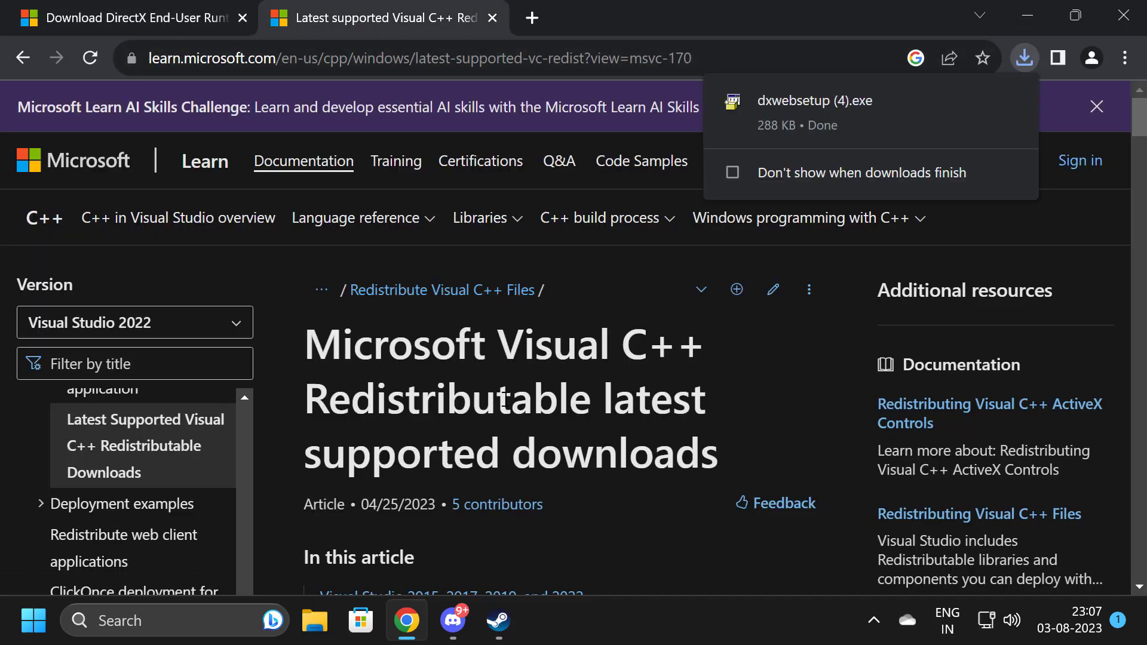
pyautogui.scroll(-3, 497, 349)
pyautogui.scroll(-4, 497, 350)
pyautogui.scroll(-3, 498, 349)
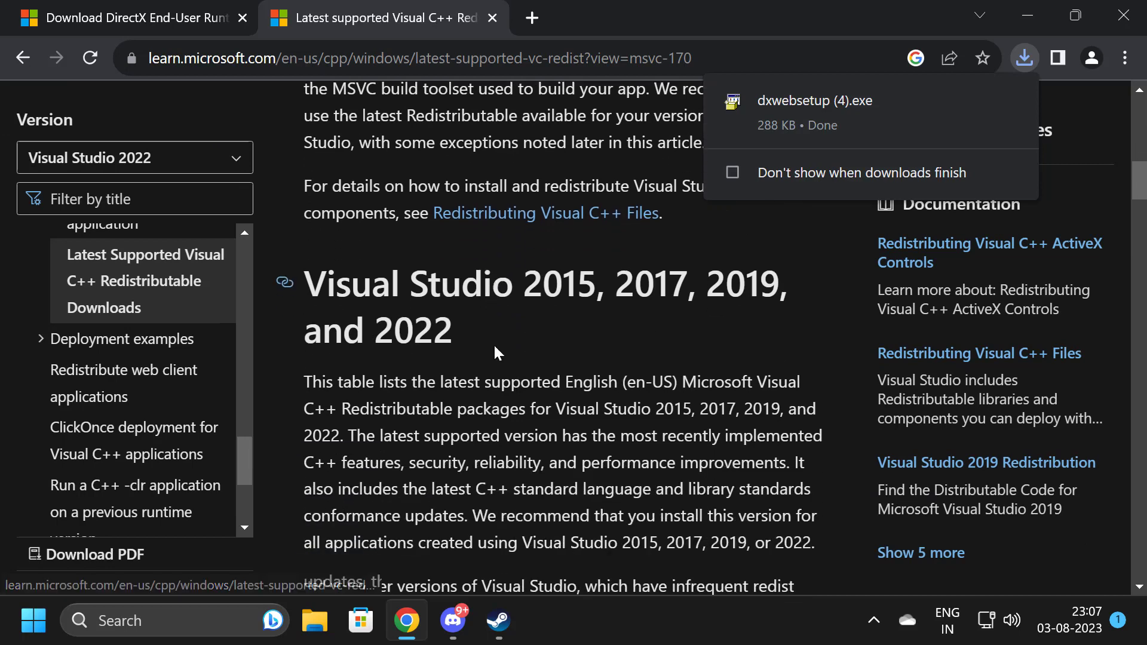
pyautogui.scroll(-4, 573, 269)
pyautogui.scroll(-3, 628, 296)
pyautogui.scroll(-1, 632, 297)
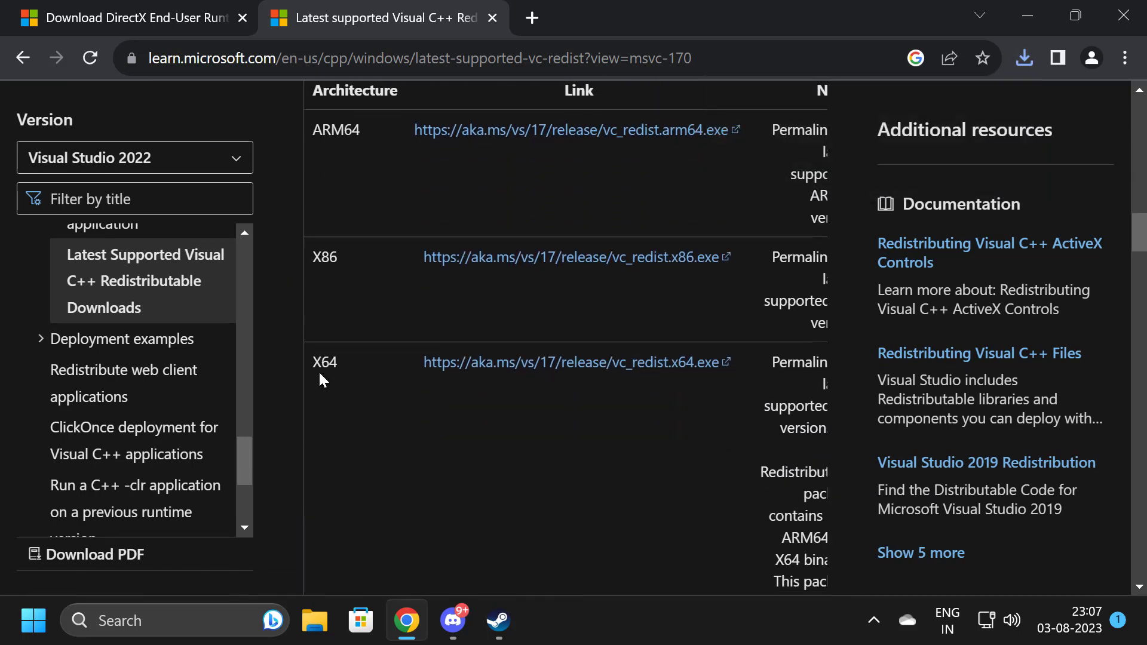
pyautogui.moveTo(323, 368); pyautogui.dragTo(367, 365)
# Download the X64 vc_redist from the Architecture table and launch dxwebsetup.exe from Downloads.
pyautogui.click(367, 365)
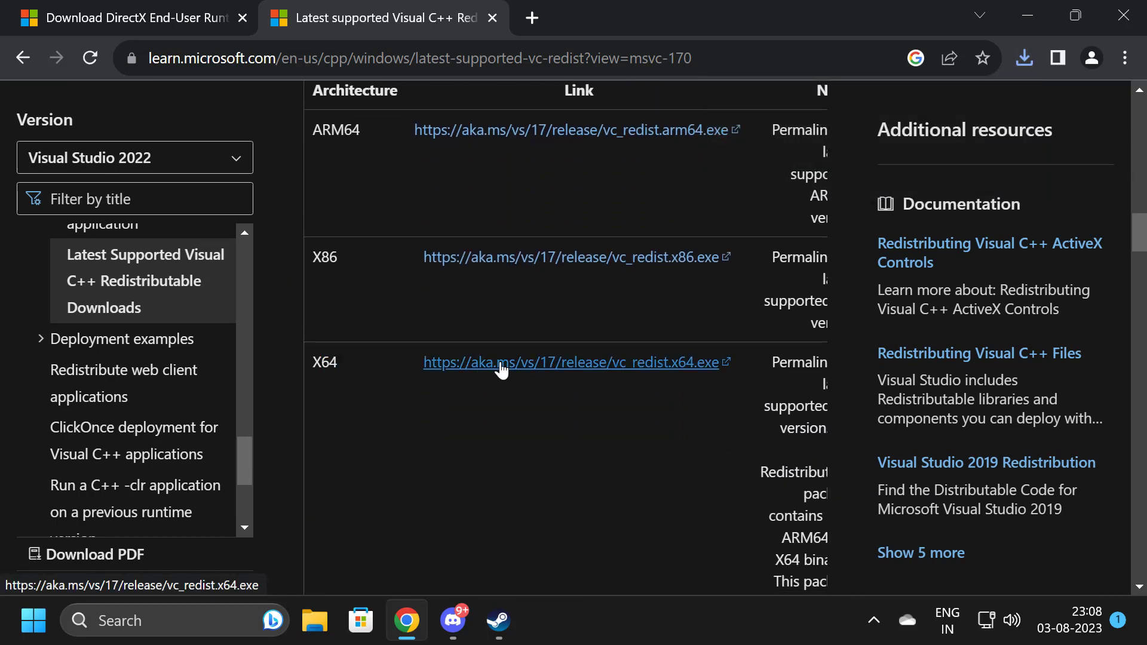
pyautogui.click(502, 368)
pyautogui.click(332, 257)
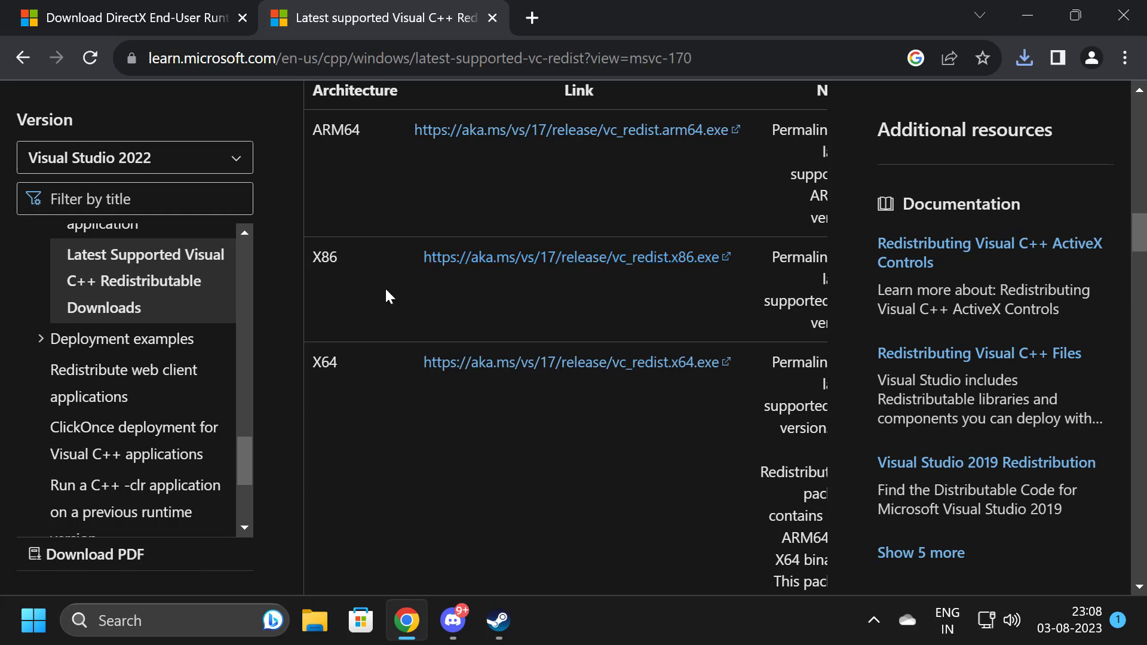
pyautogui.click(1024, 59)
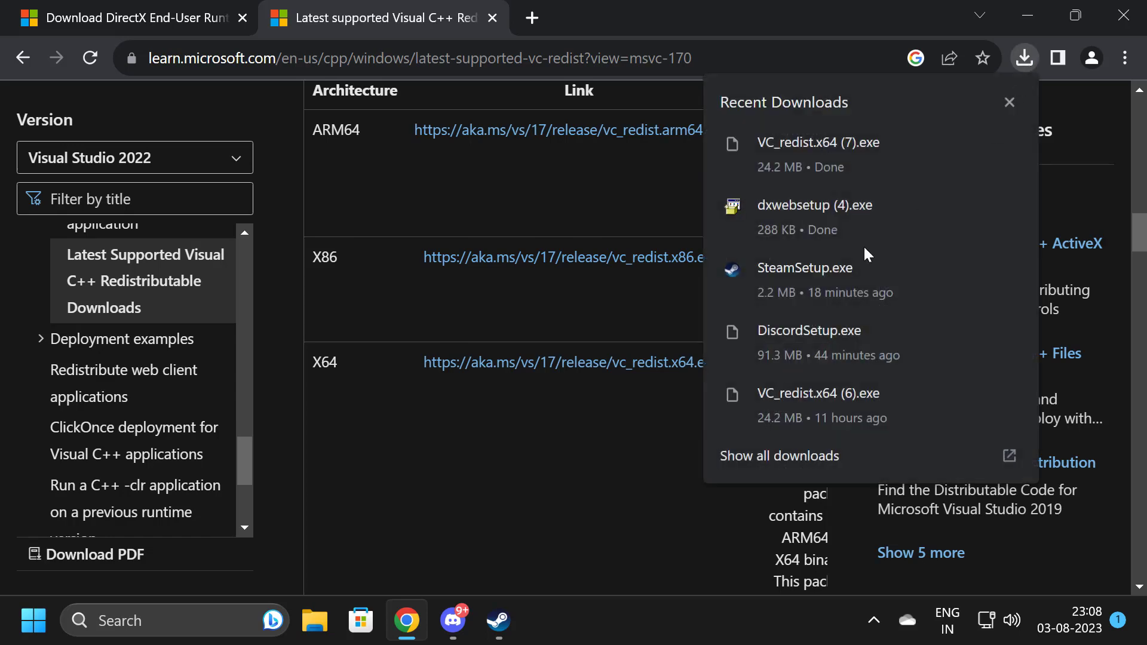
pyautogui.click(865, 214)
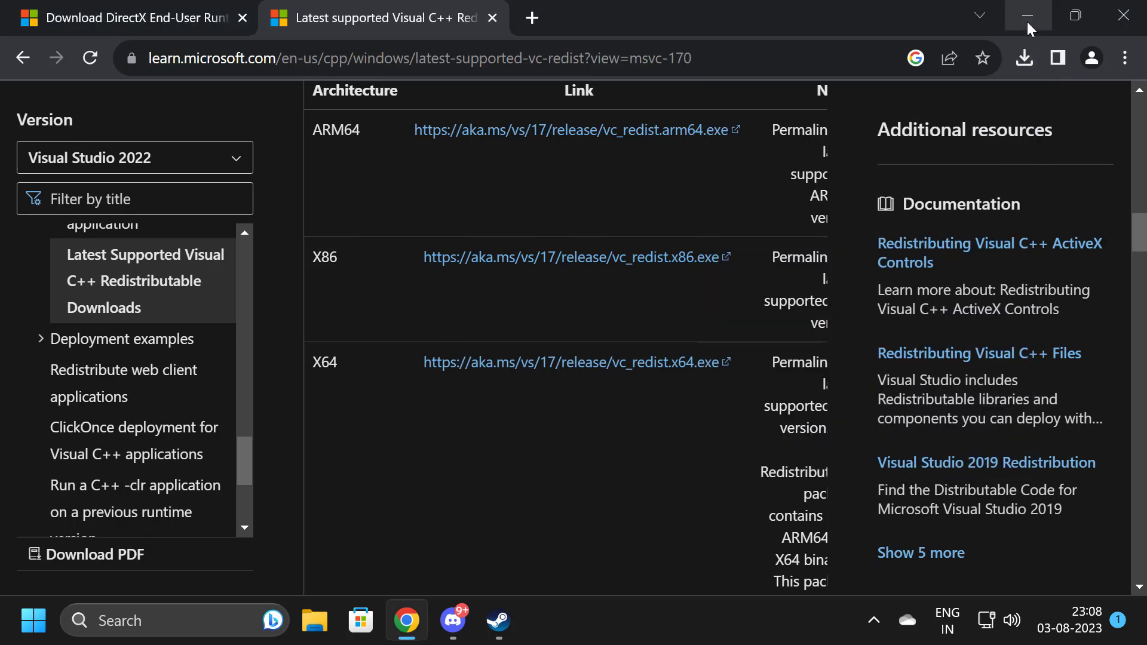
# Accept the DirectX license, skip the Bing Bar offer, and finish the setup.
pyautogui.click(1026, 20)
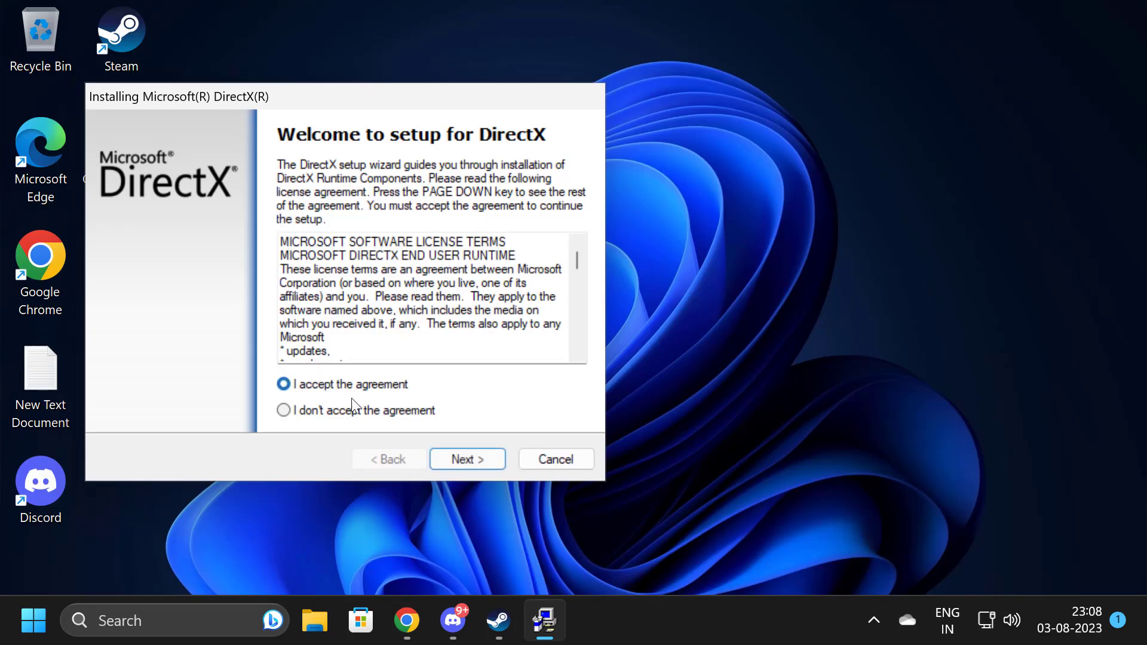
pyautogui.click(284, 384)
pyautogui.click(480, 457)
pyautogui.click(480, 457)
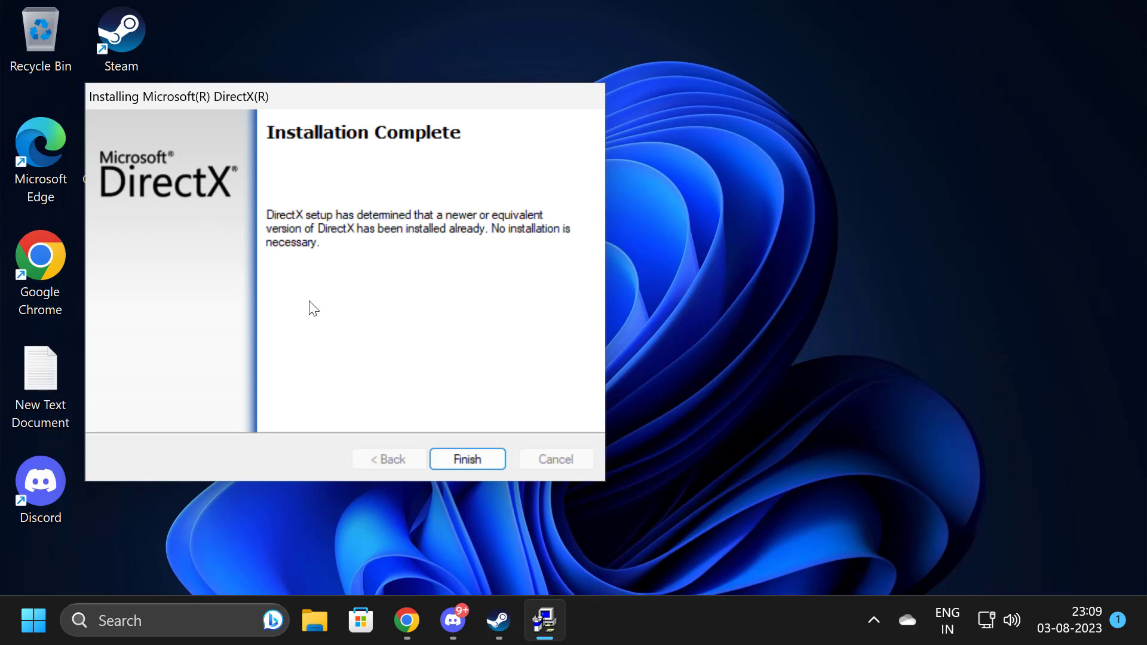
pyautogui.click(475, 465)
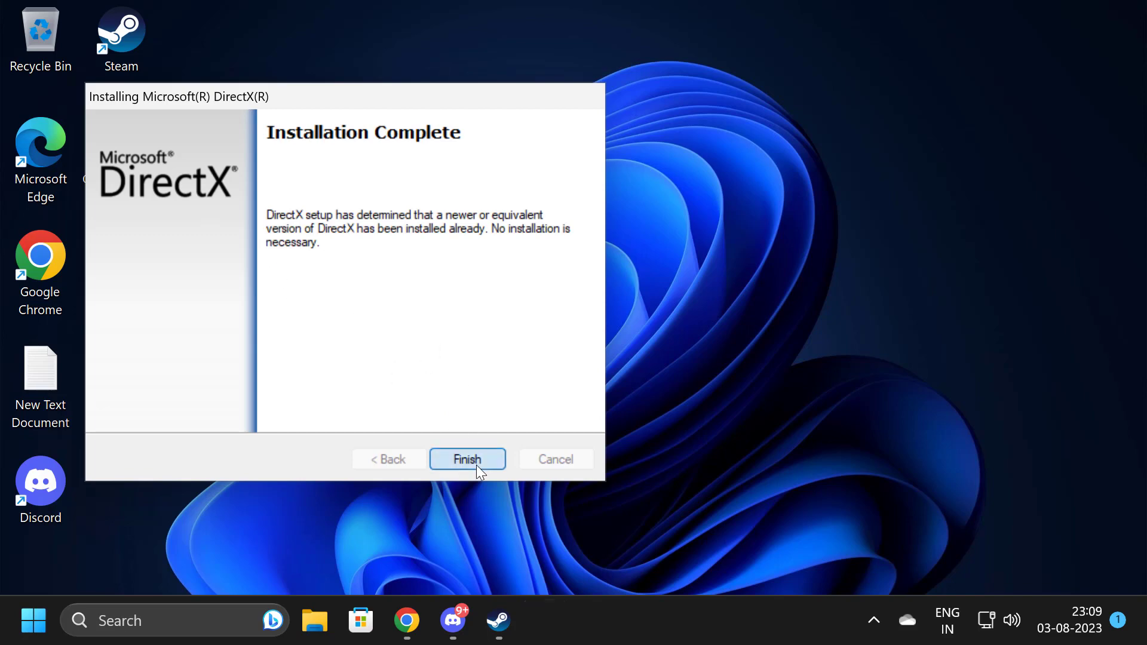
# Install vc_redist.x64.exe with the license accepted, closing setup after 'Setup Successful'.
pyautogui.click(407, 620)
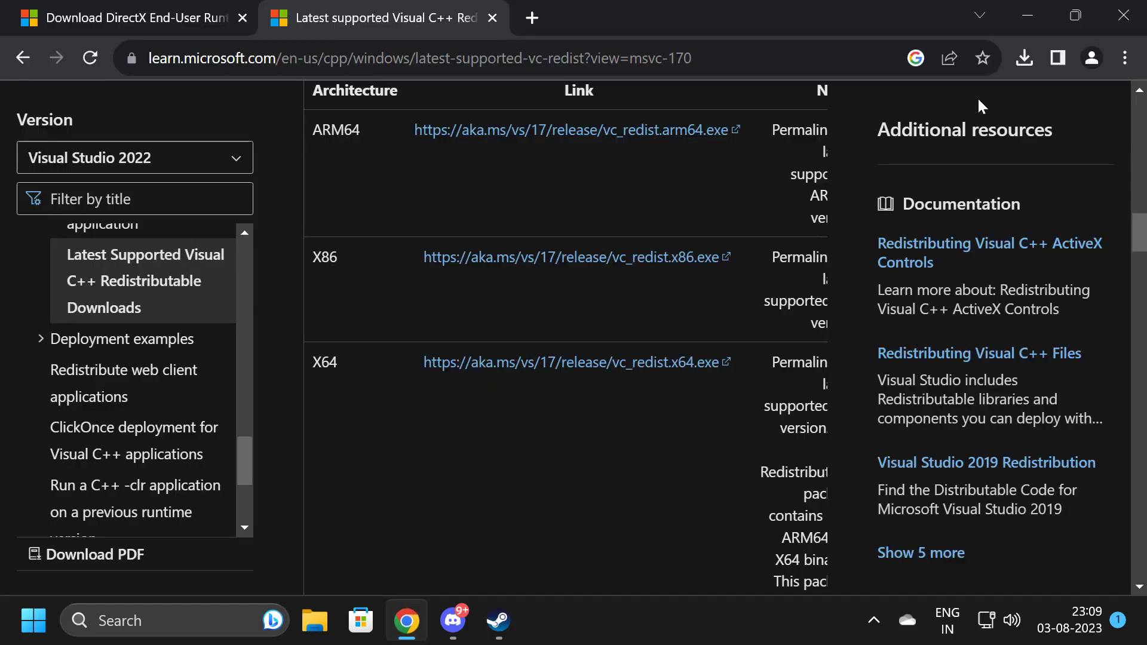
pyautogui.click(1025, 59)
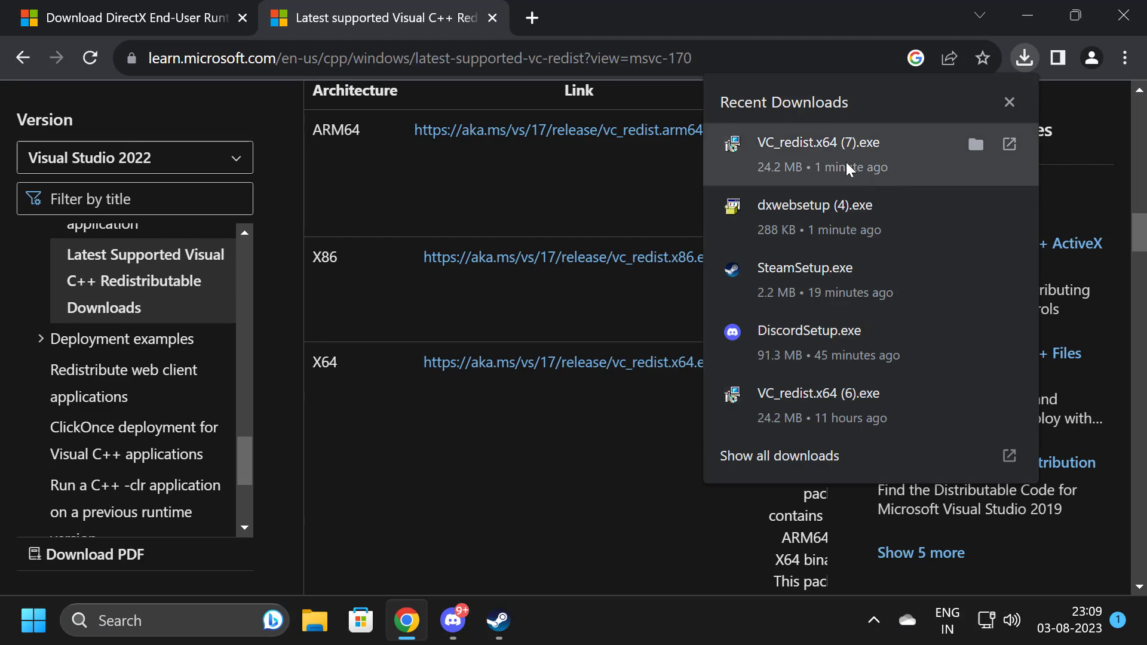
pyautogui.click(847, 142)
pyautogui.click(341, 393)
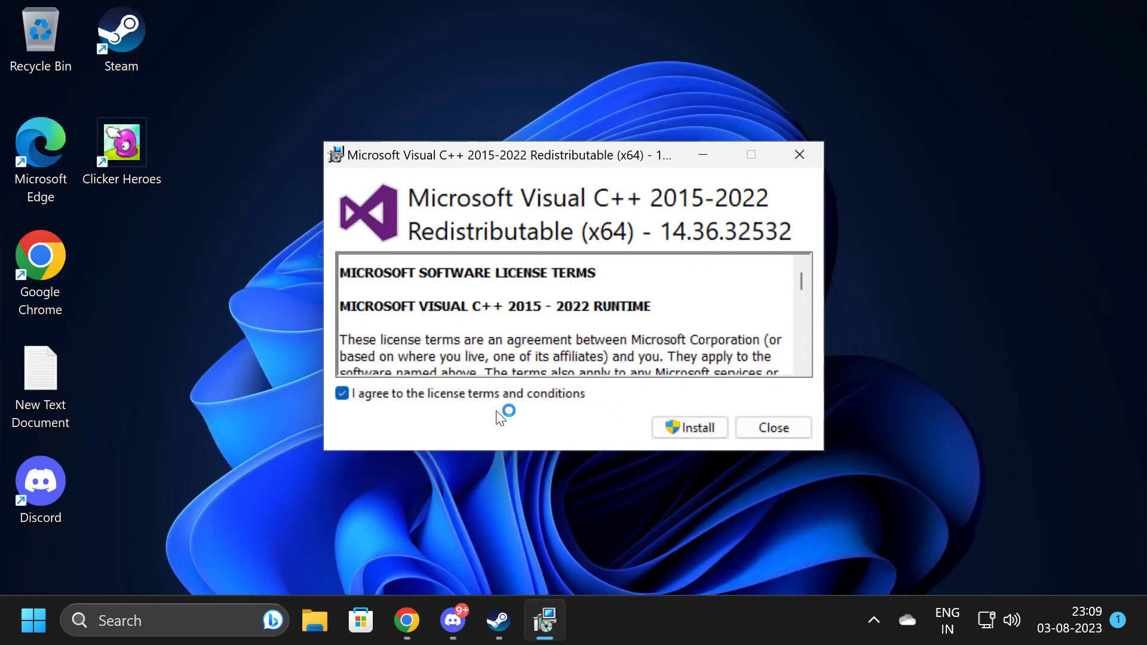
pyautogui.click(690, 428)
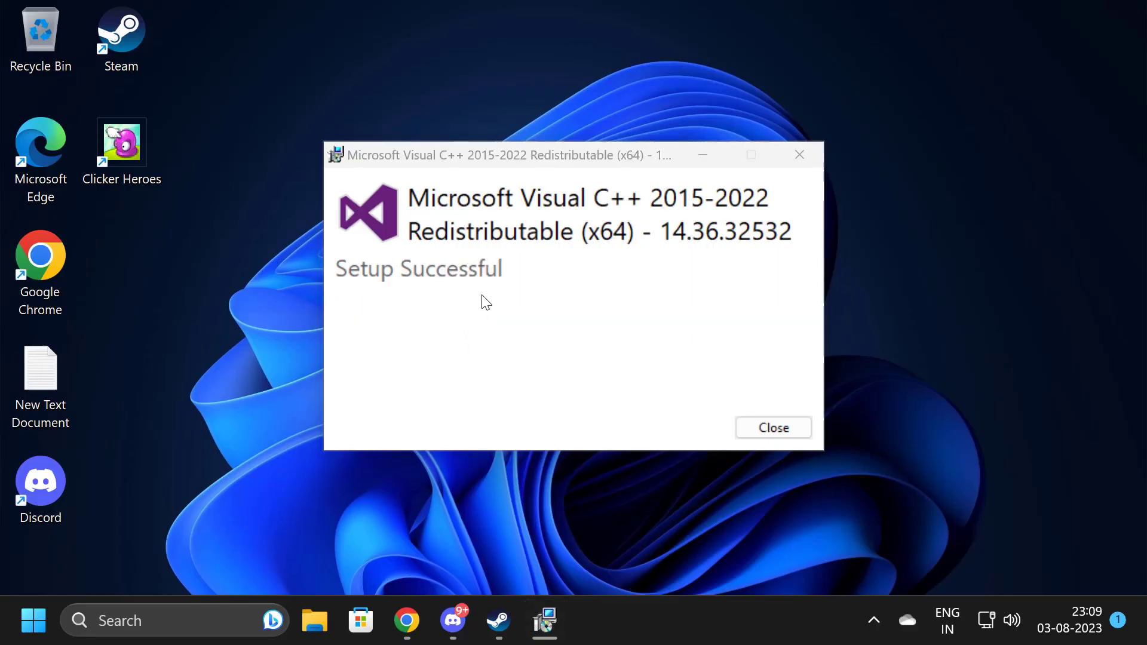
pyautogui.click(774, 427)
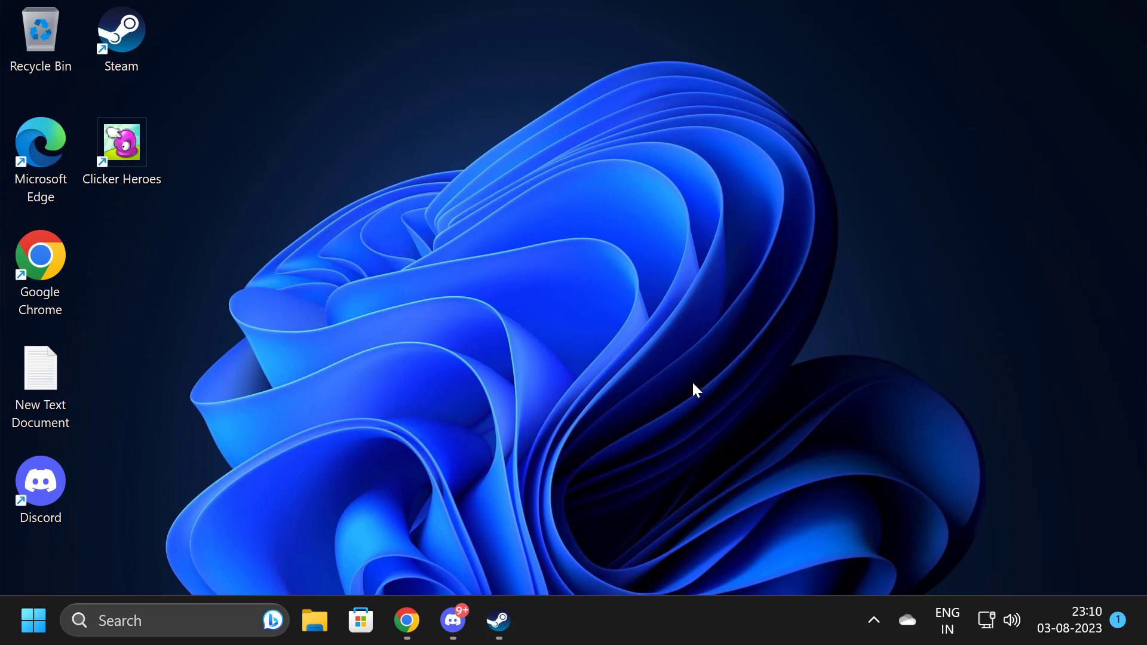
# Verify the integrity of Clicker Heroes' installed files in Steam until all 569 validate.
pyautogui.click(499, 620)
pyautogui.click(126, 287)
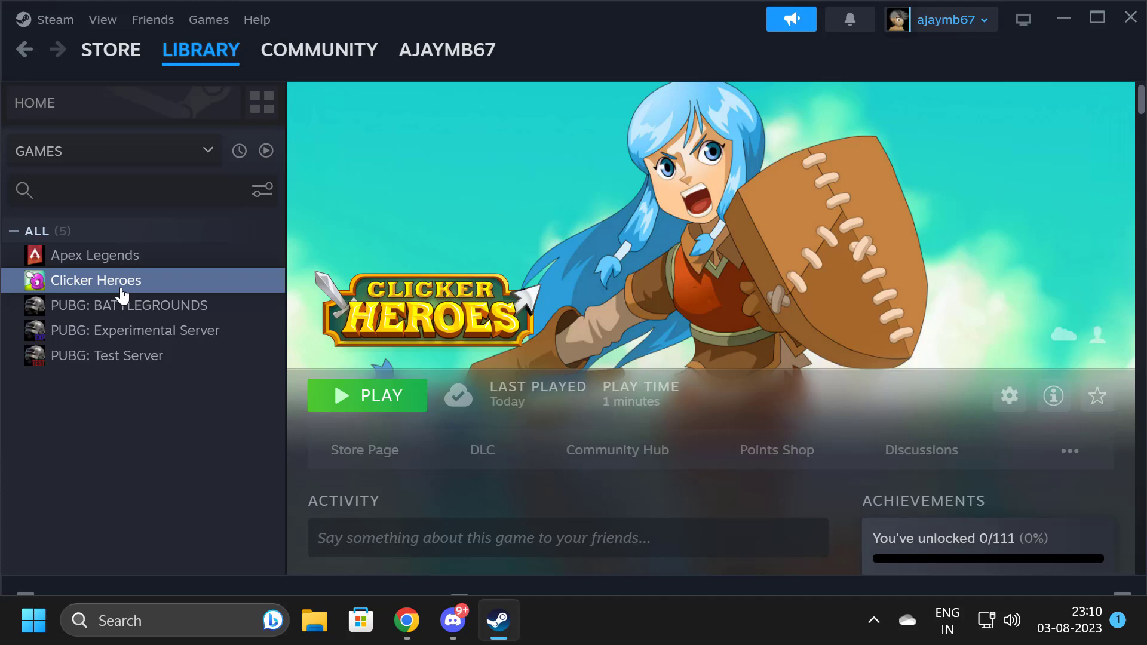
pyautogui.rightClick(117, 288)
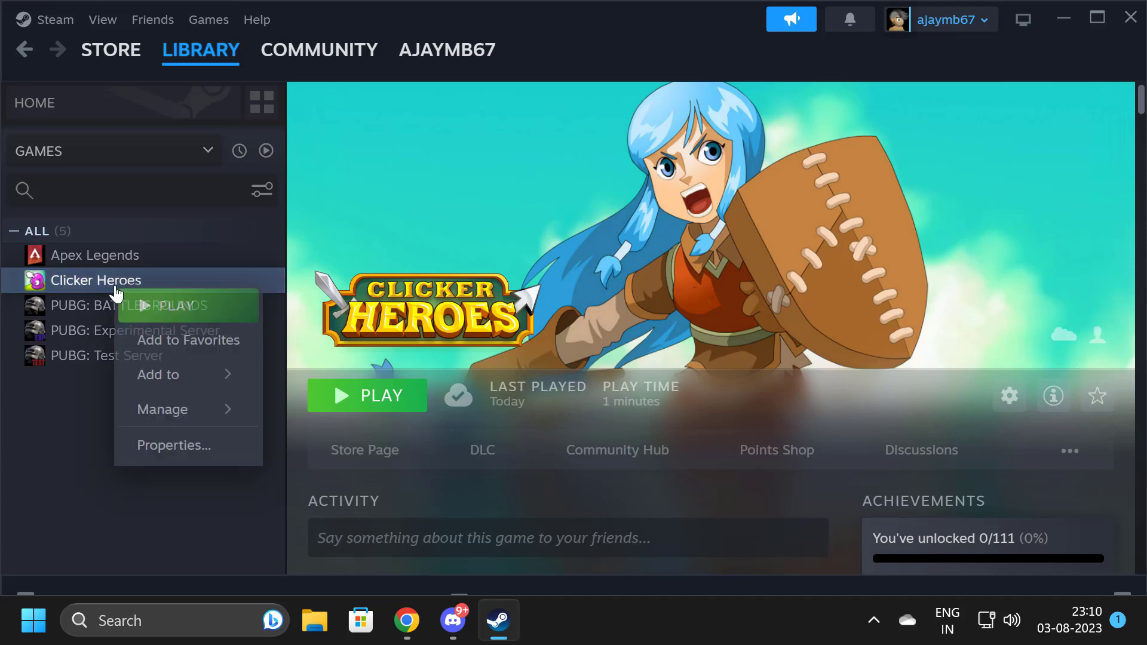
pyautogui.click(170, 446)
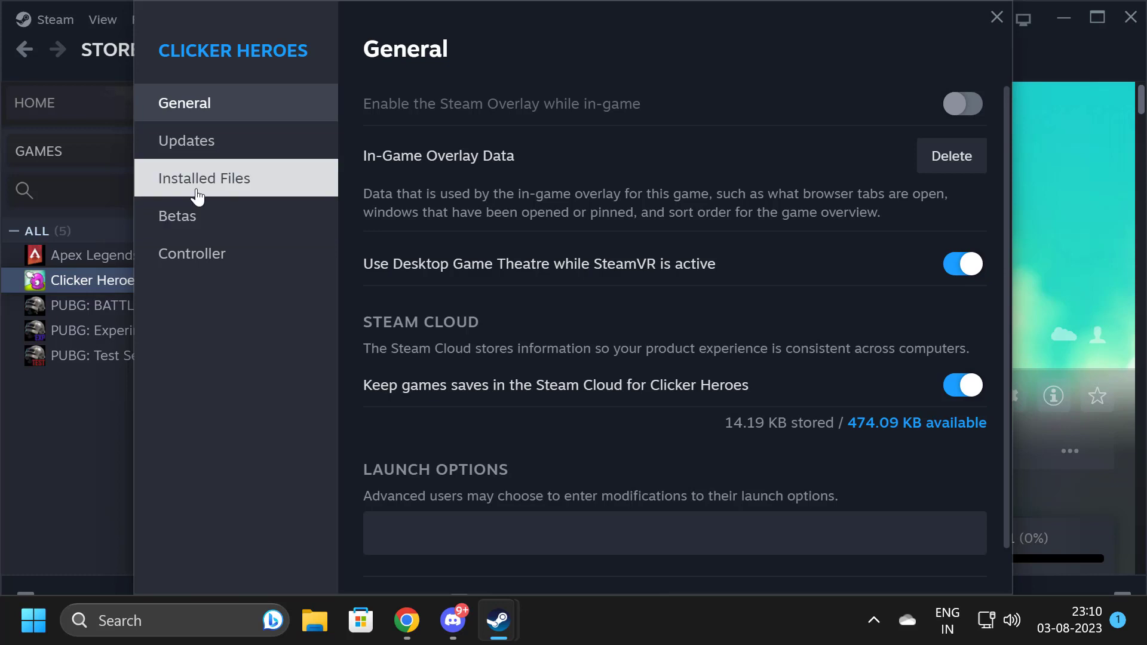
pyautogui.click(199, 194)
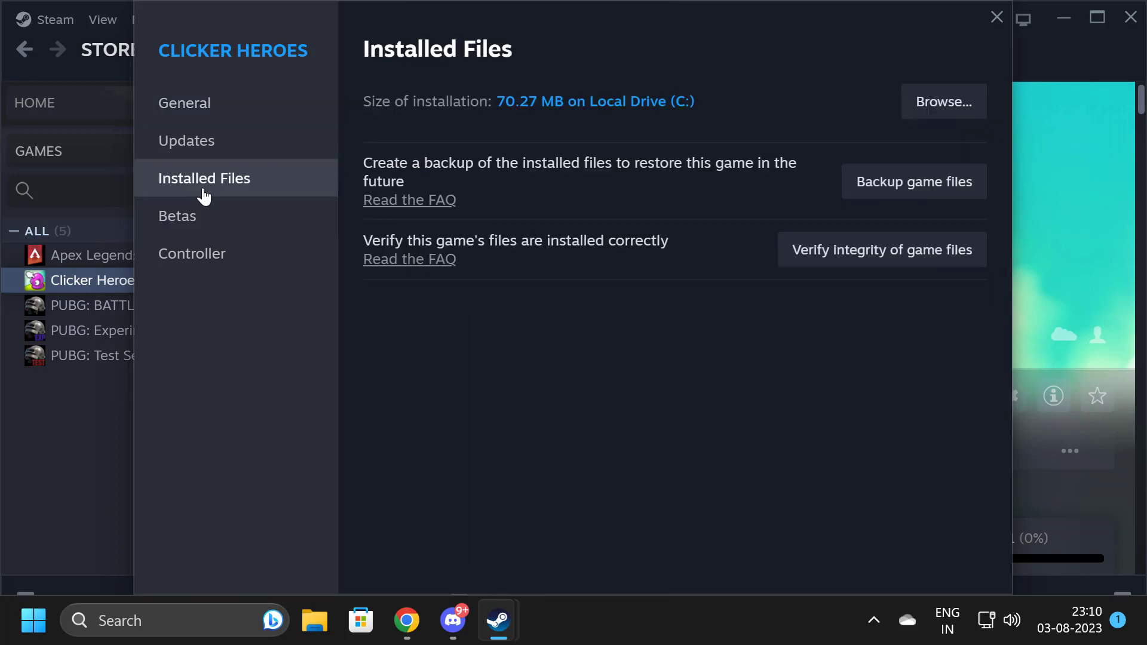
pyautogui.click(839, 265)
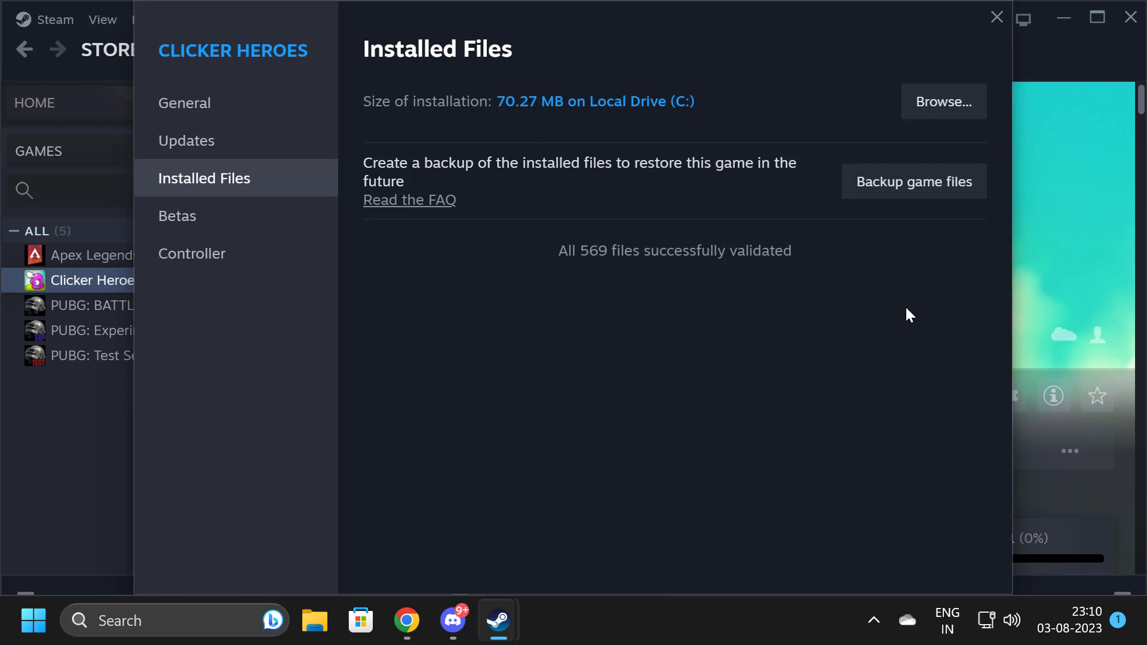
pyautogui.click(996, 19)
# Minimize Steam and run Command Prompt as administrator.
pyautogui.click(1065, 18)
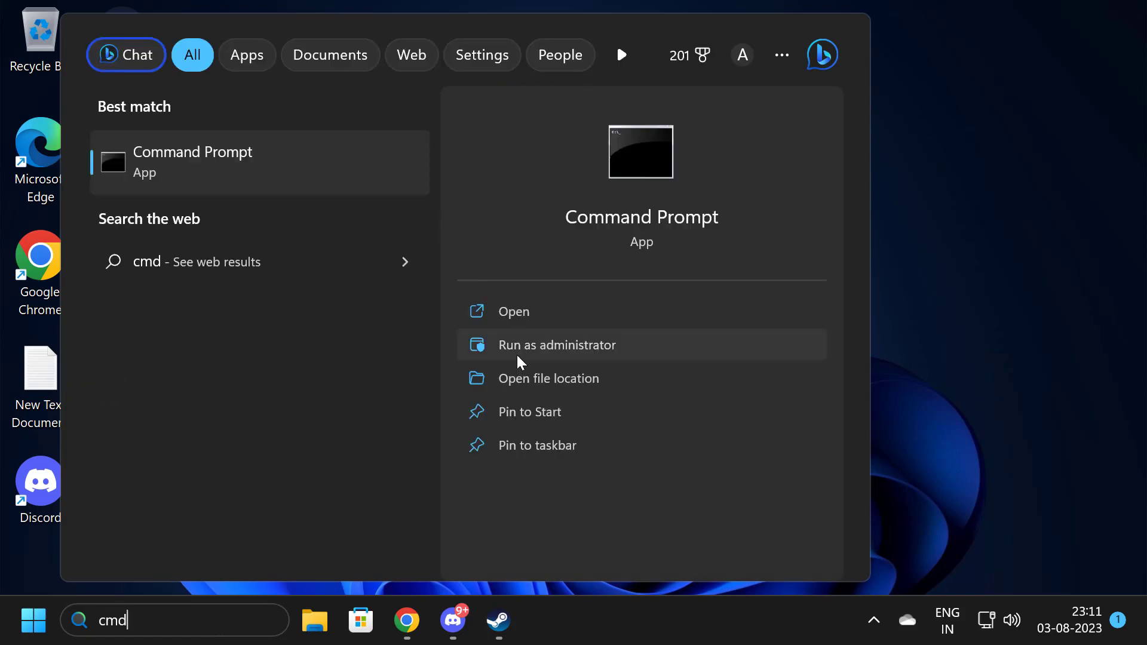
pyautogui.click(516, 354)
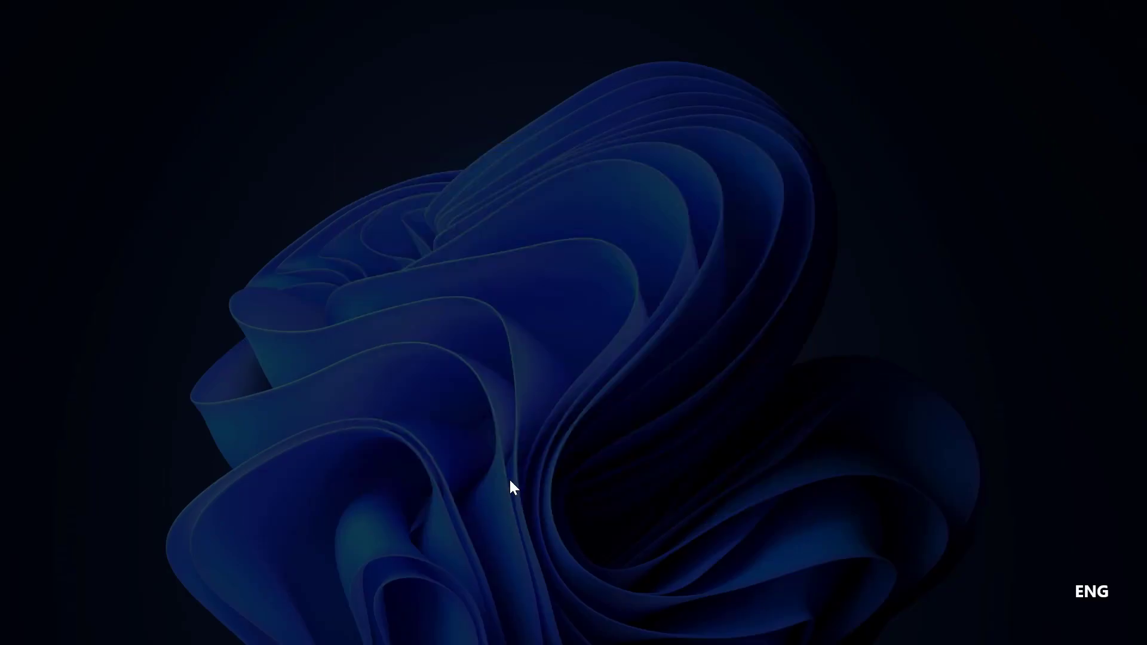
pyautogui.click(509, 478)
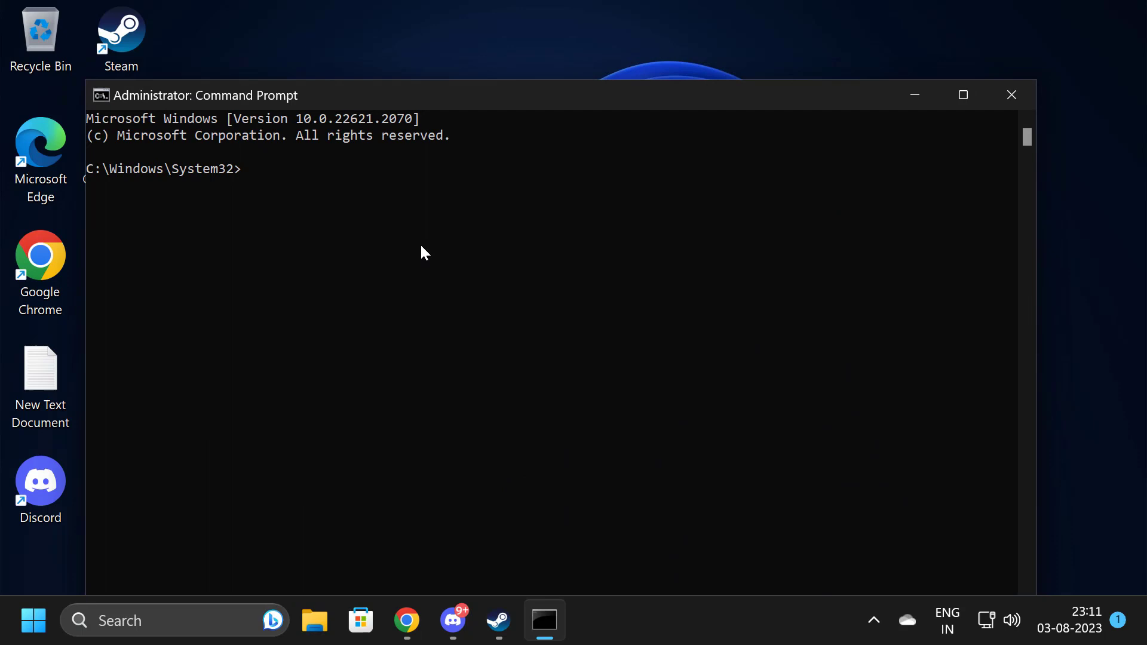
pyautogui.write('sf')
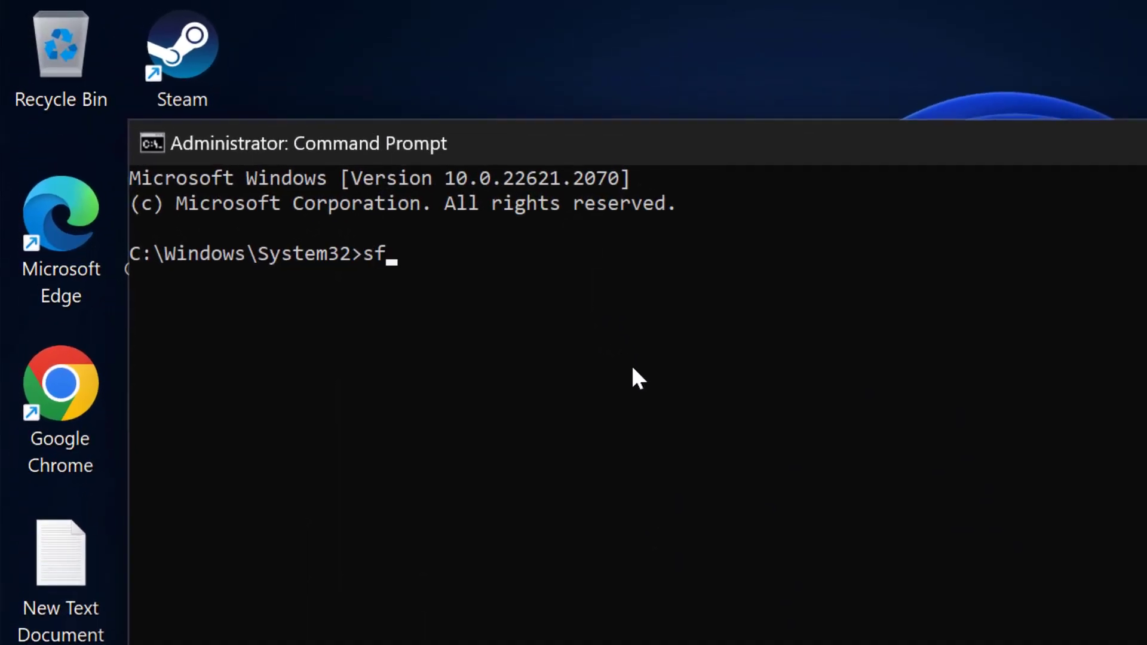
pyautogui.write('c')
pyautogui.write(' /sca')
pyautogui.write('nnow')
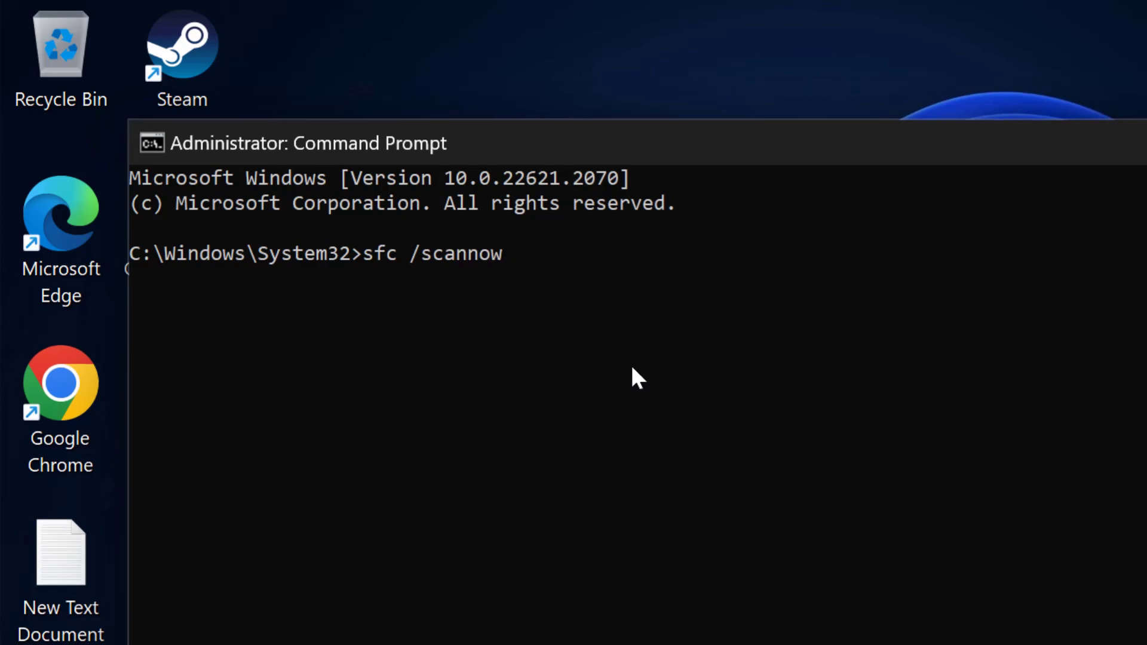
# Run sfc /scannow in the administrator Command Prompt.
pyautogui.press('Return')
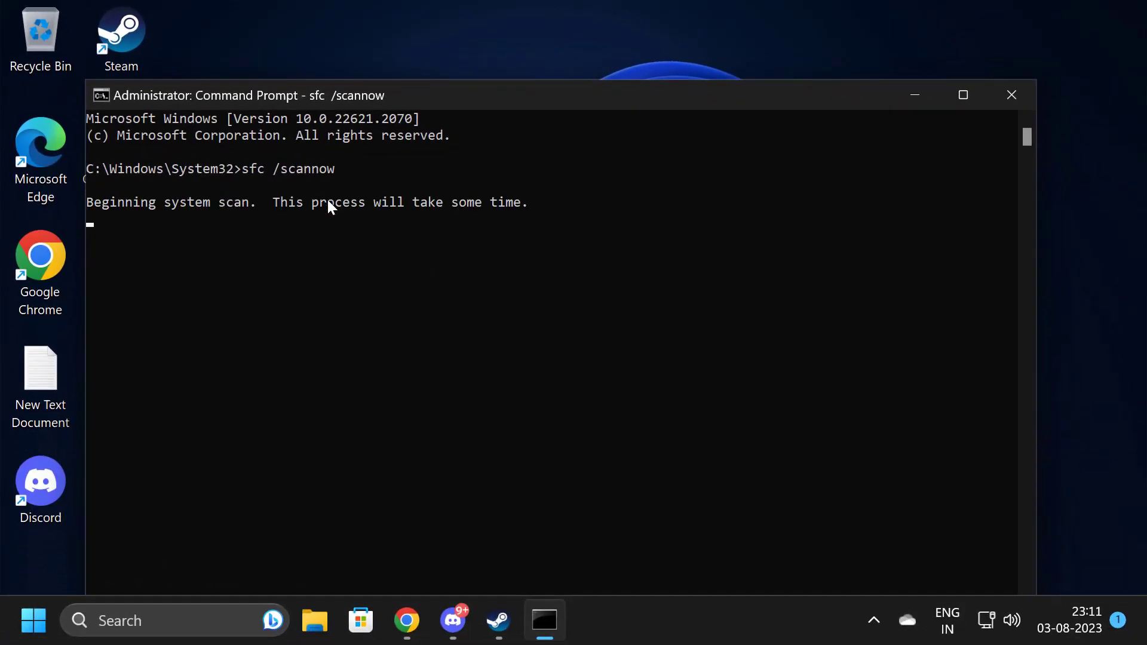